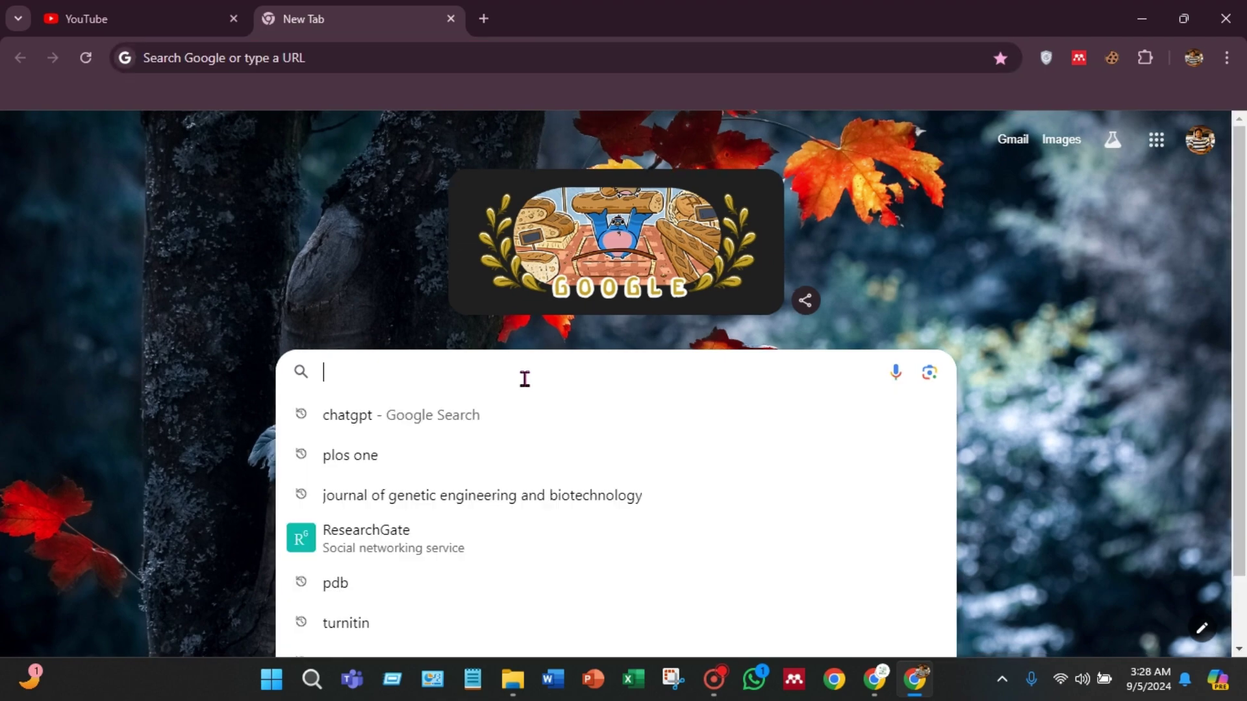
Search the web for "pdb", go to the RCSB Protein Data Bank site and open structure entry 4AKL.
text(pdb)
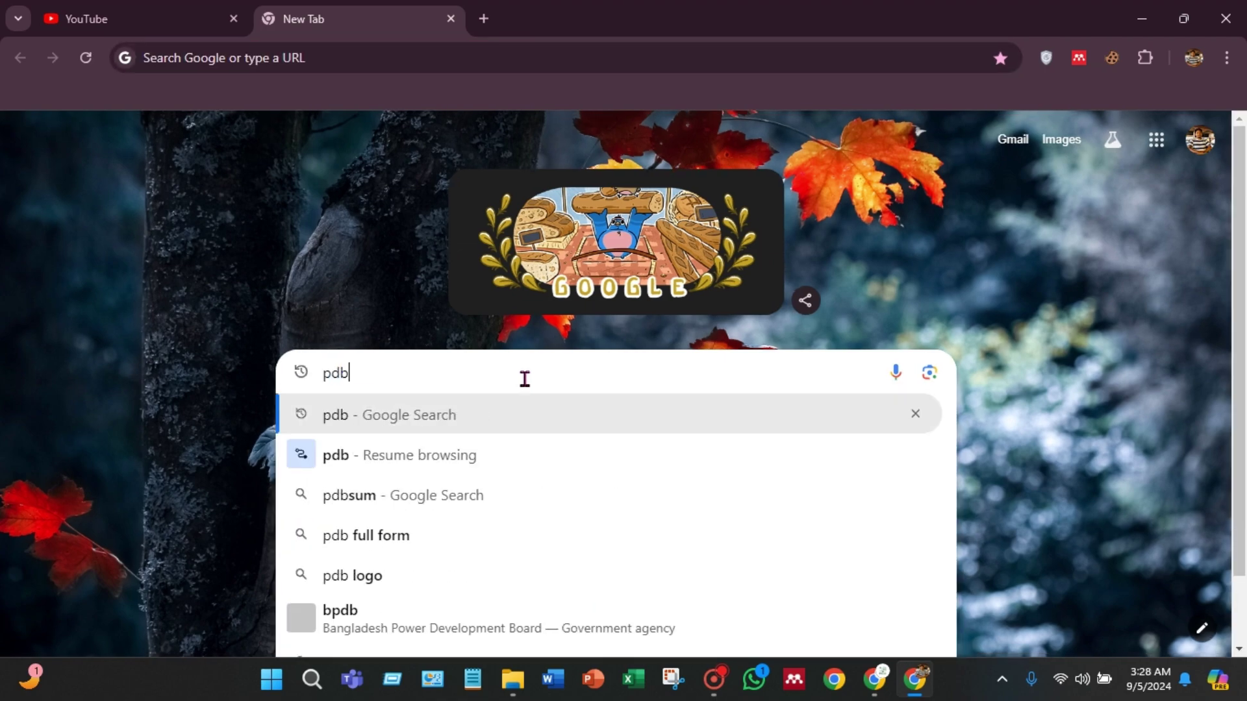
key(Return)
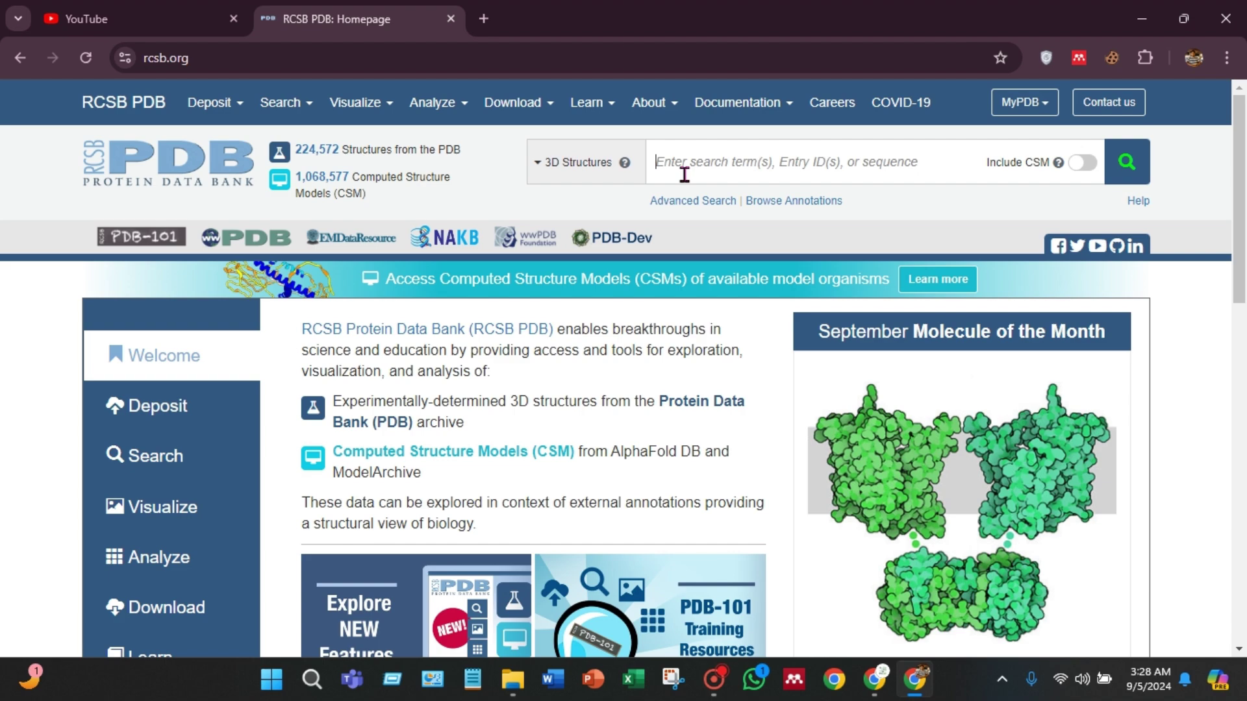
text(6)
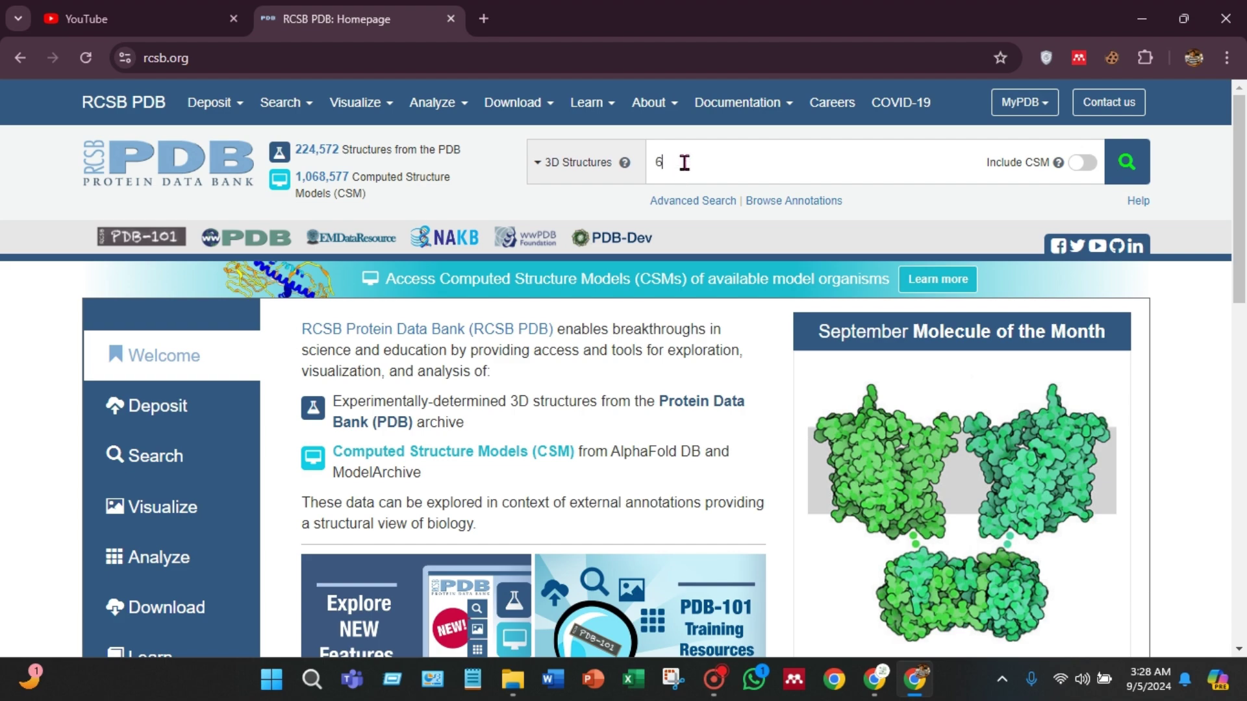
key(BackSpace)
text(4akl)
click(694, 215)
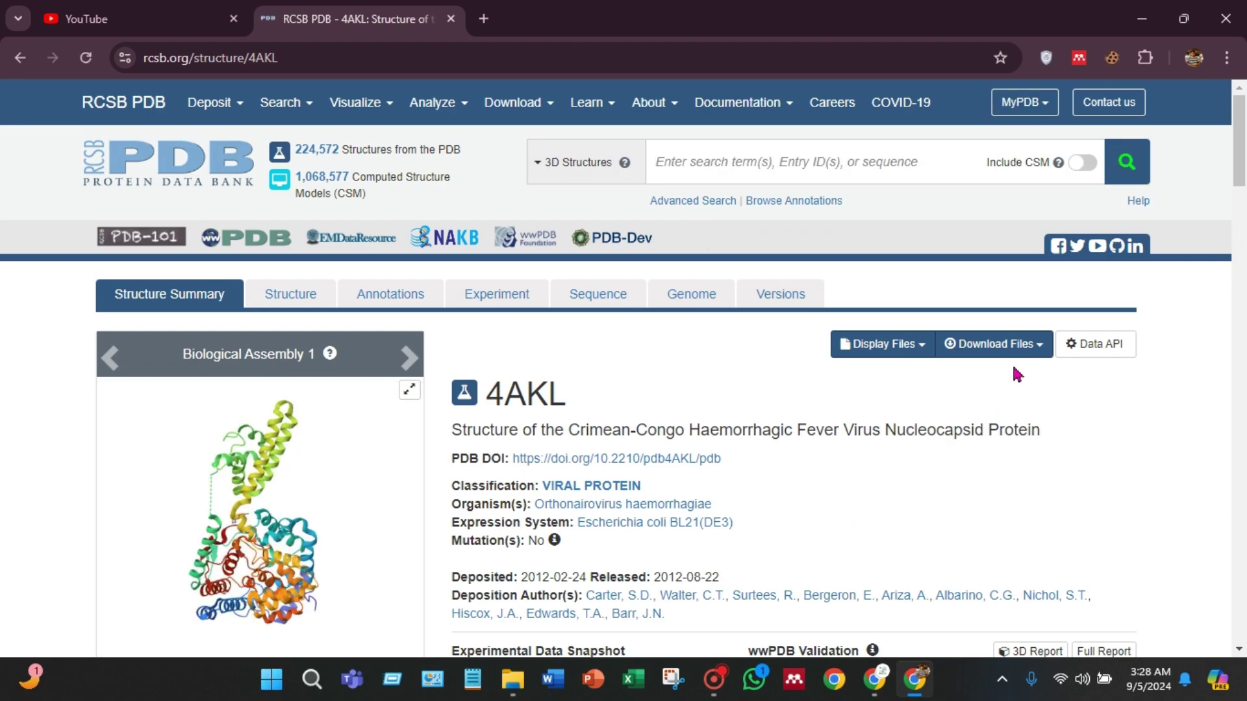
Examine the 4AKL entry's experimental data and its Macromolecules section, including chains and sequence length.
scroll(1096, 416, down, 10)
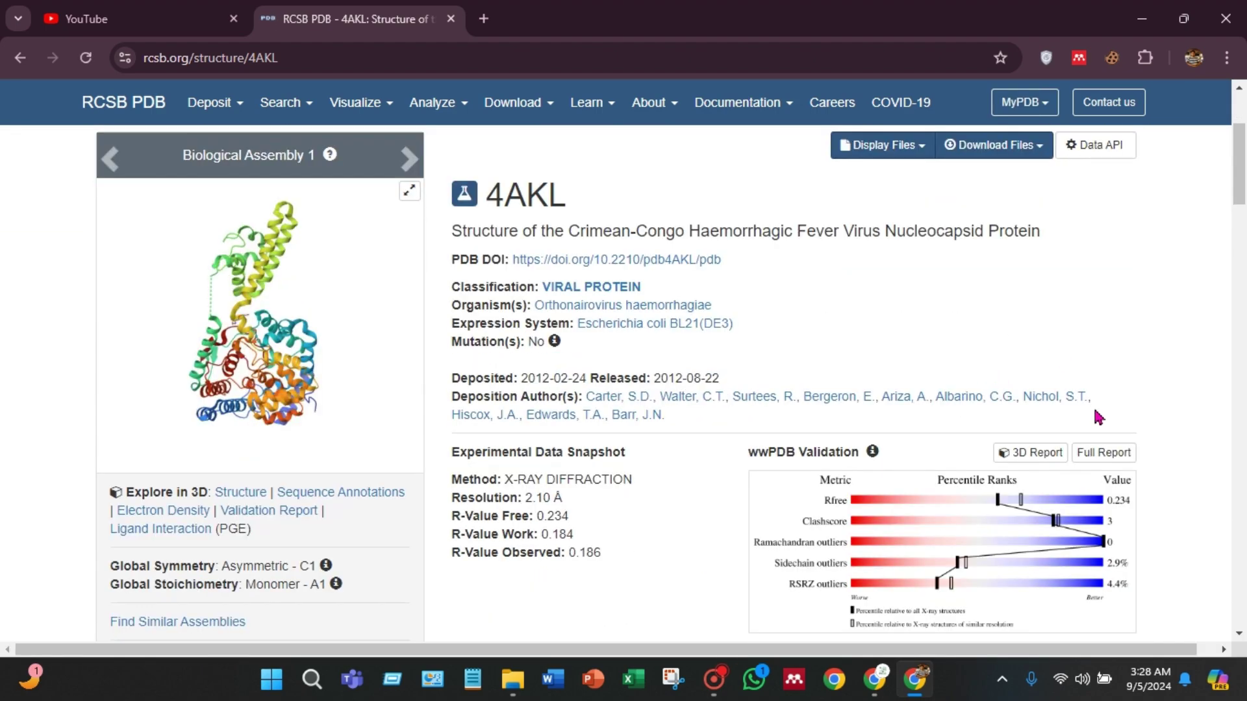
scroll(1097, 417, down, 7)
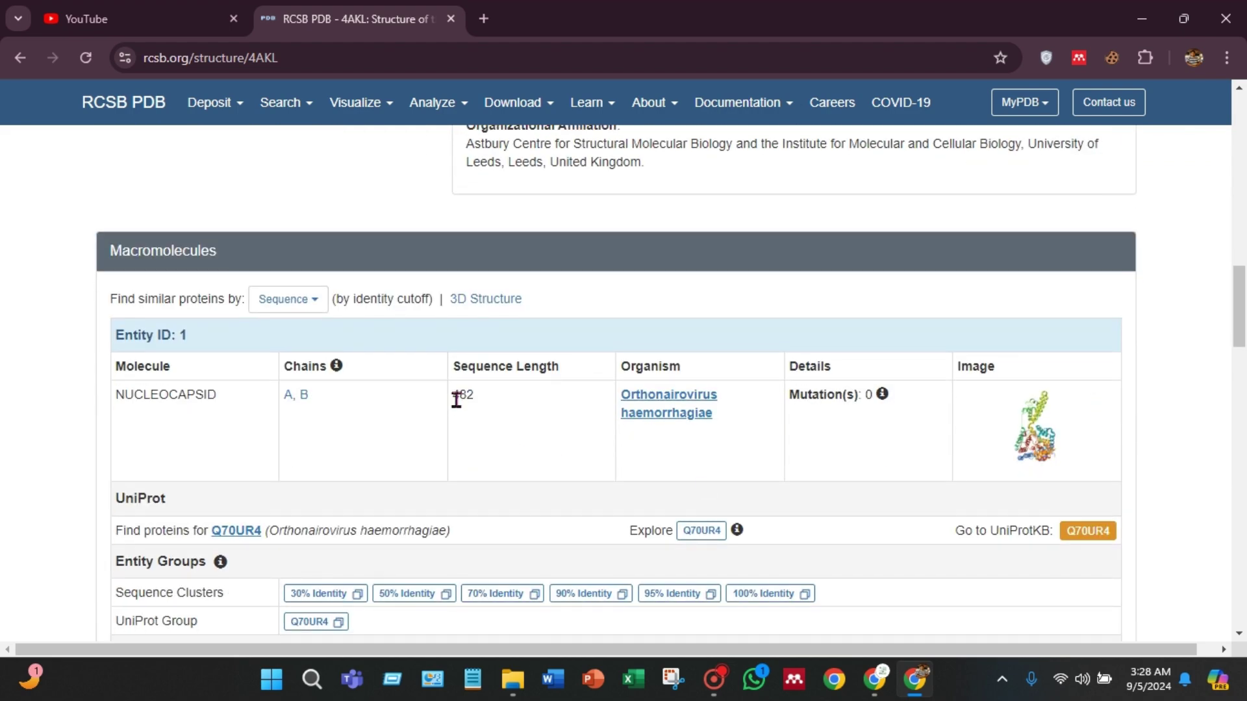
drag(455, 399, 495, 404)
drag(321, 402, 251, 403)
click(487, 396)
scroll(1156, 387, up, 8)
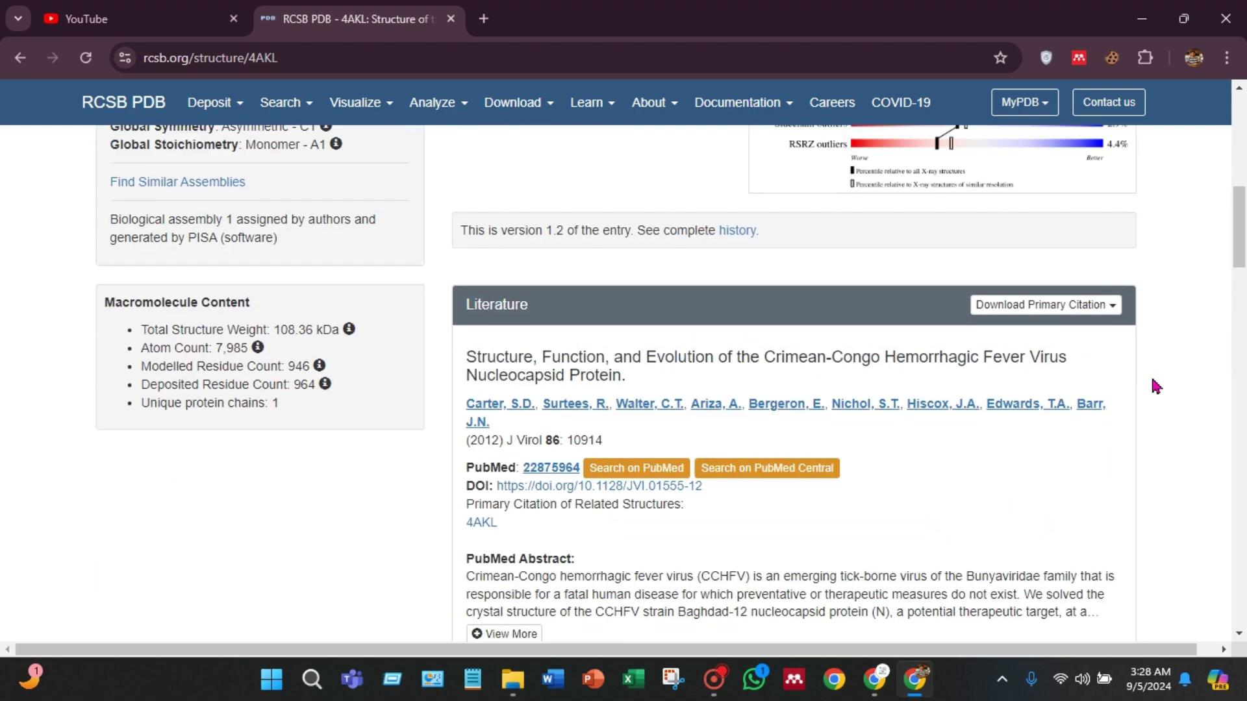
Download the 4AKL structure file in PDB Format.
scroll(1157, 386, up, 10)
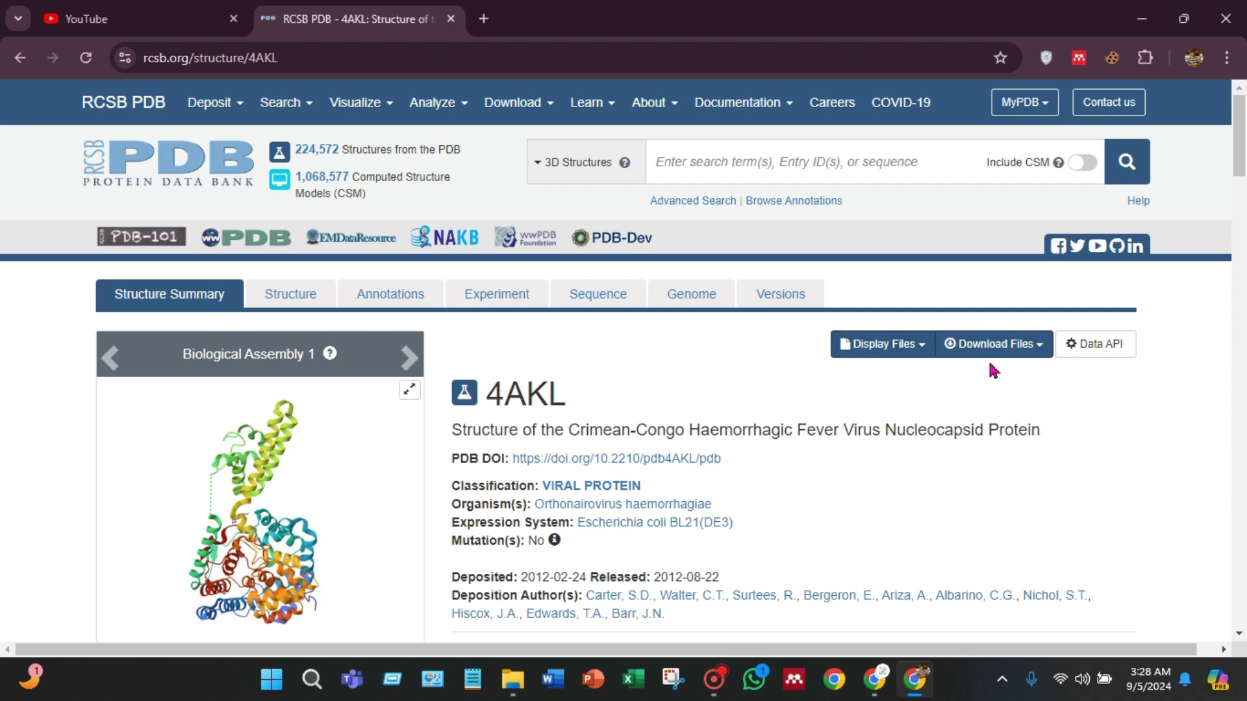
click(997, 358)
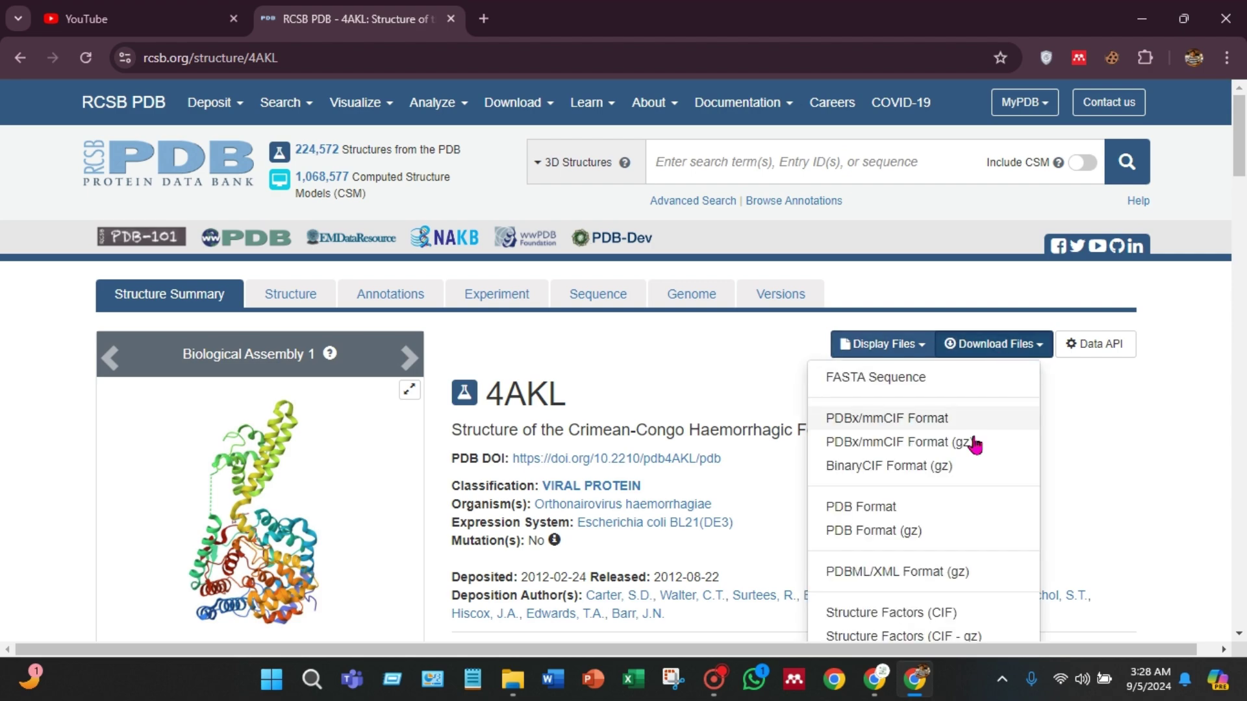
click(884, 510)
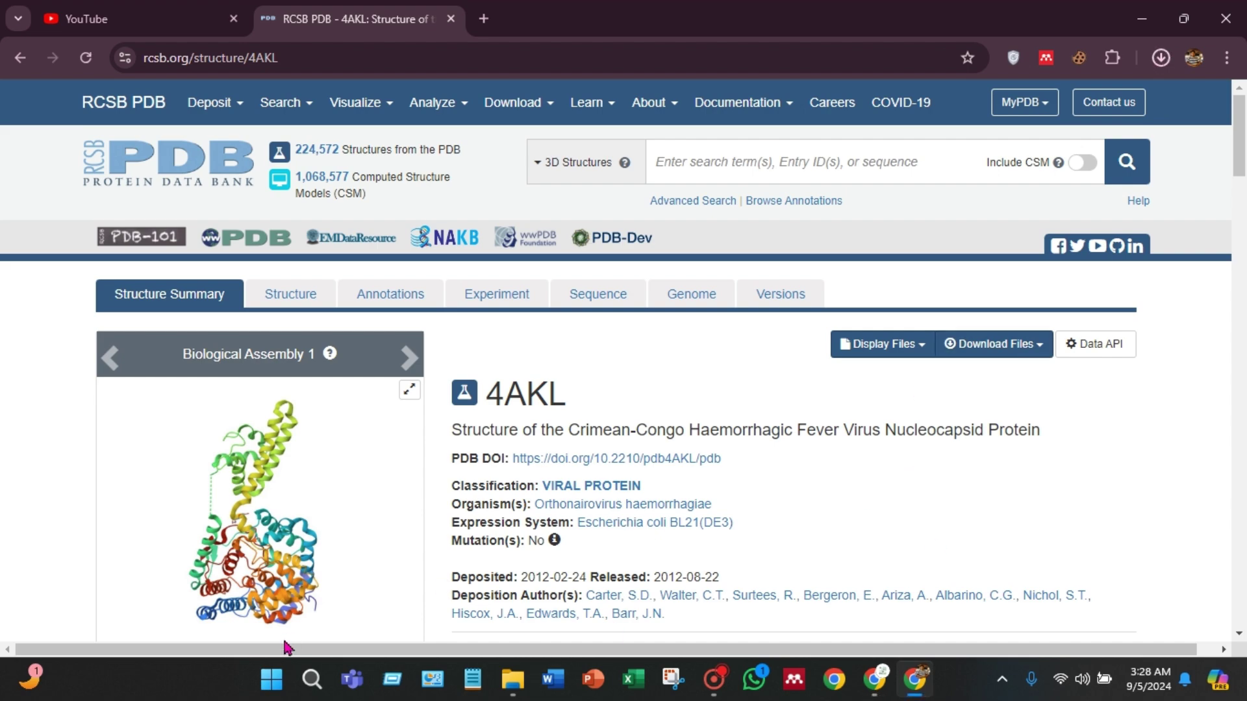
Switch to Discovery Studio Visualizer and open the downloaded 4akl file from the Downloads folder.
click(312, 678)
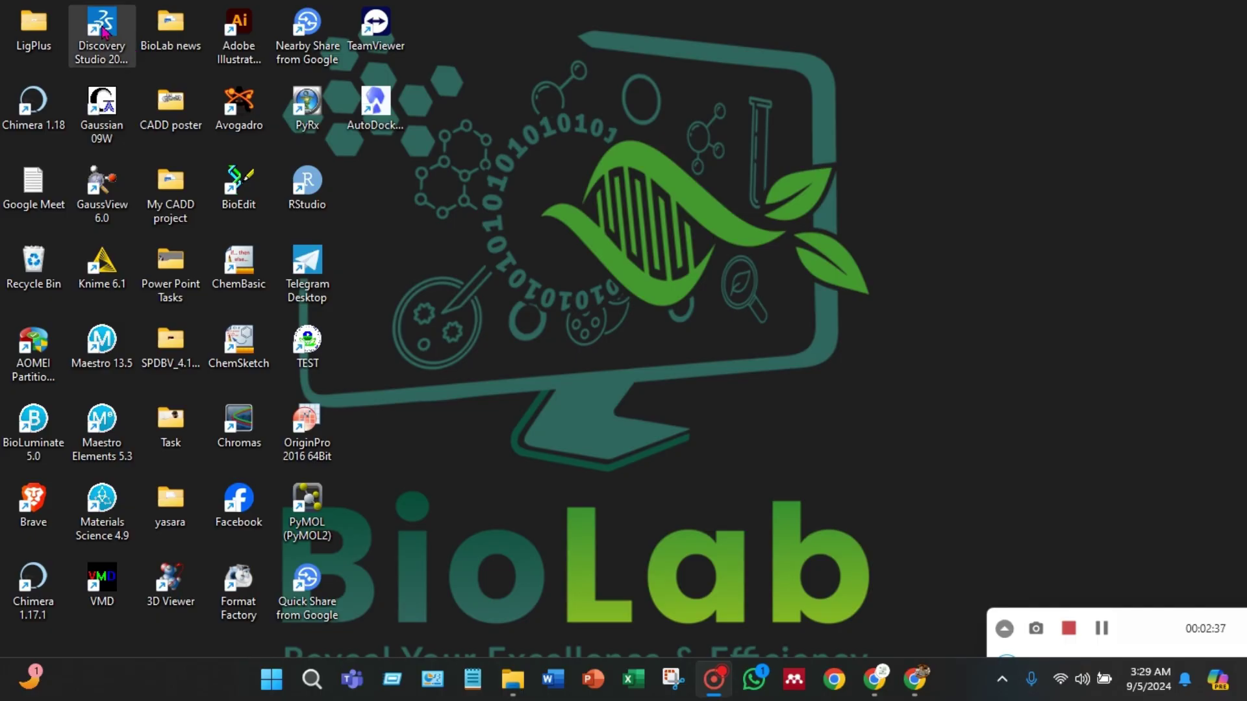
click(104, 30)
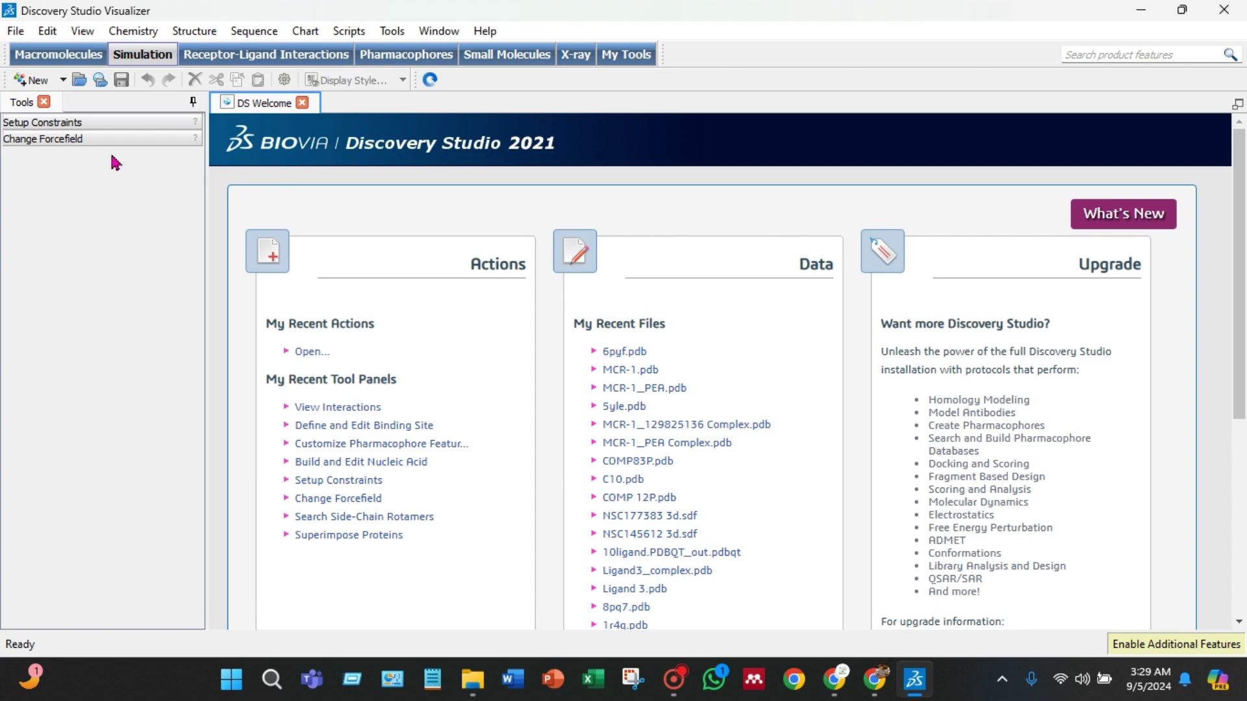
click(16, 31)
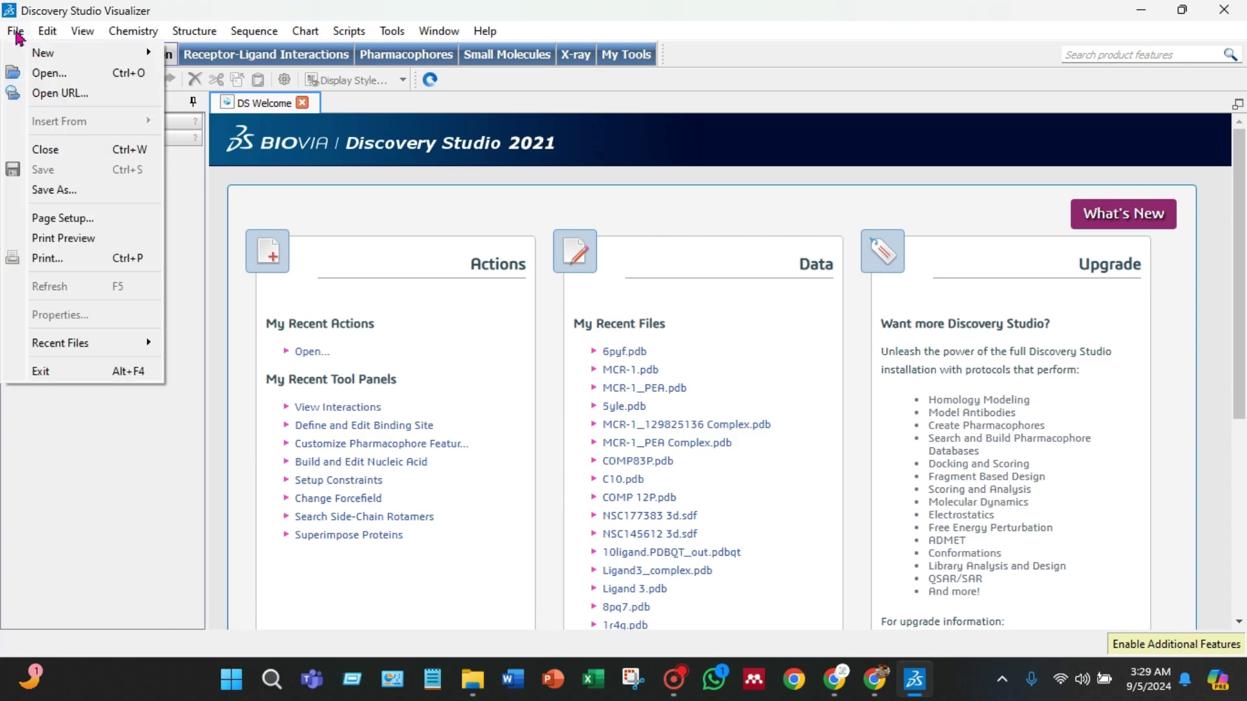
click(46, 74)
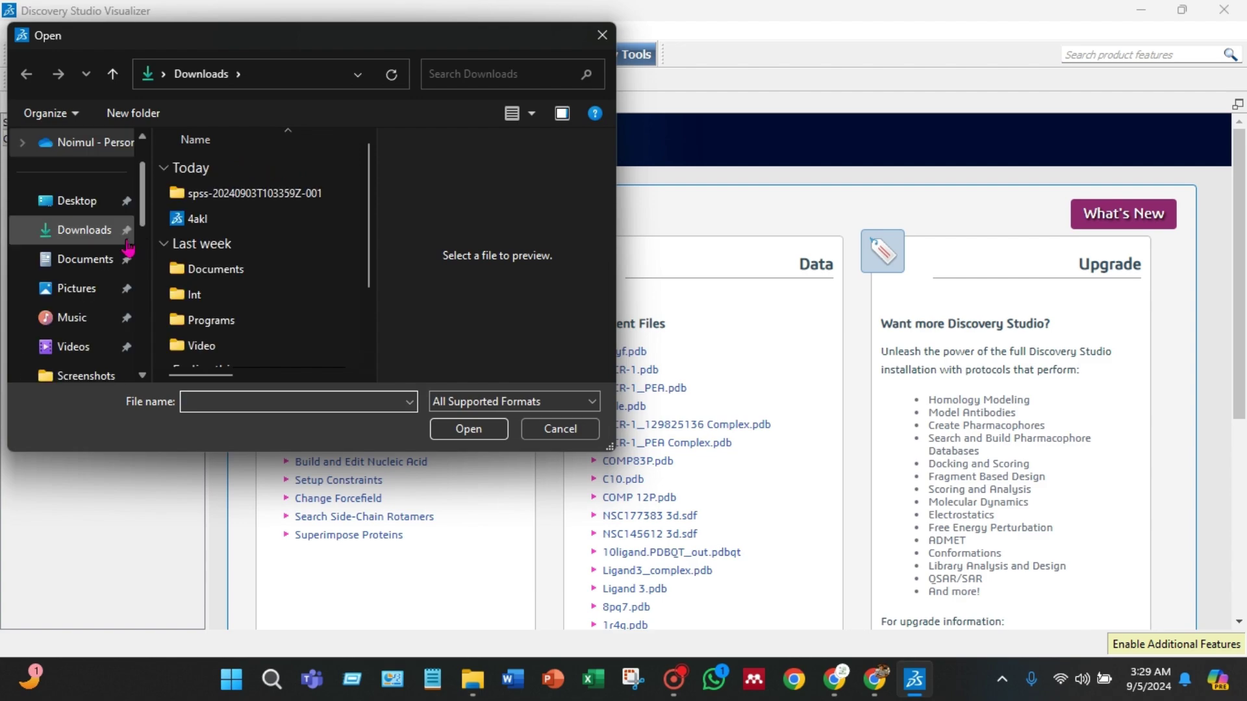
click(215, 226)
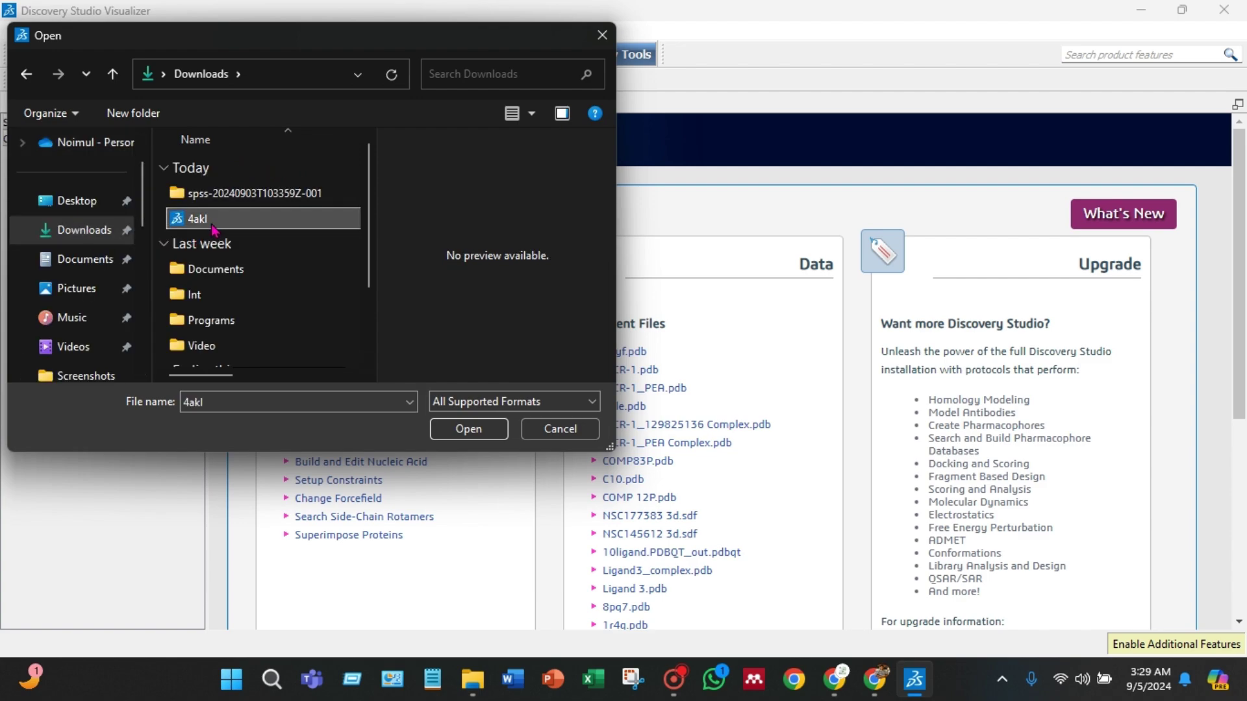
click(464, 430)
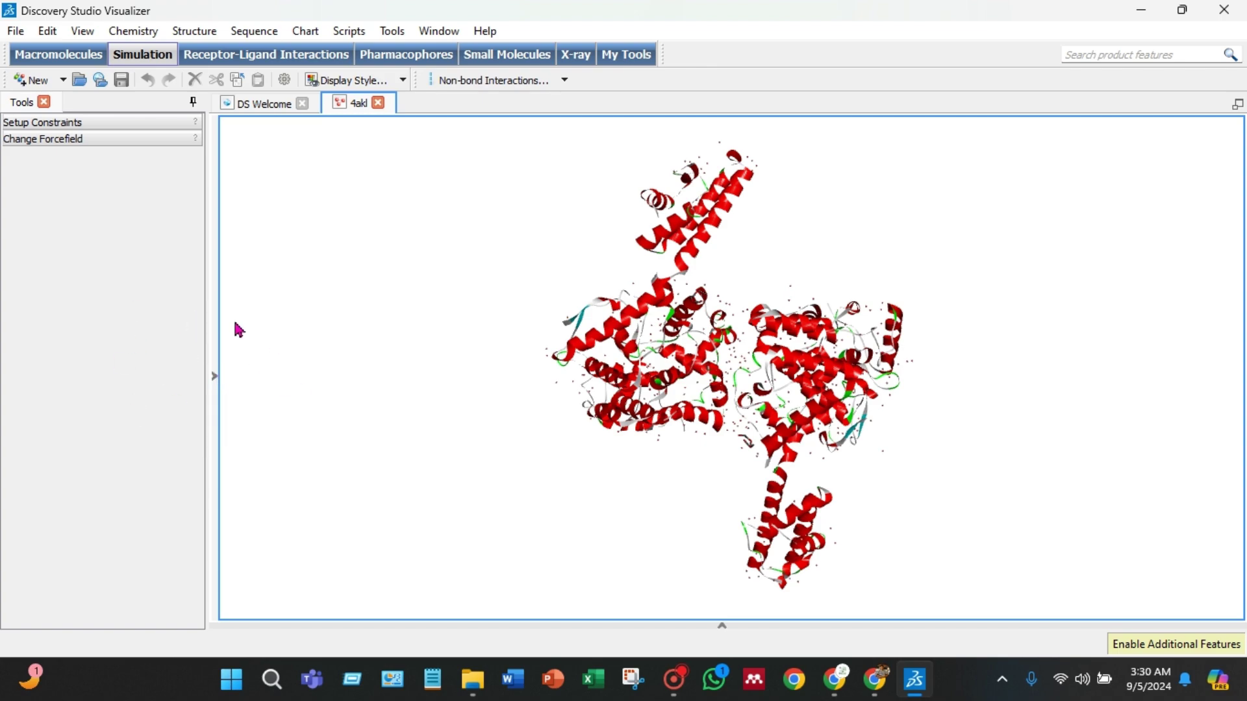
Show the structure's hierarchy tree and inspect the residues listed under the first A and B chains.
click(215, 378)
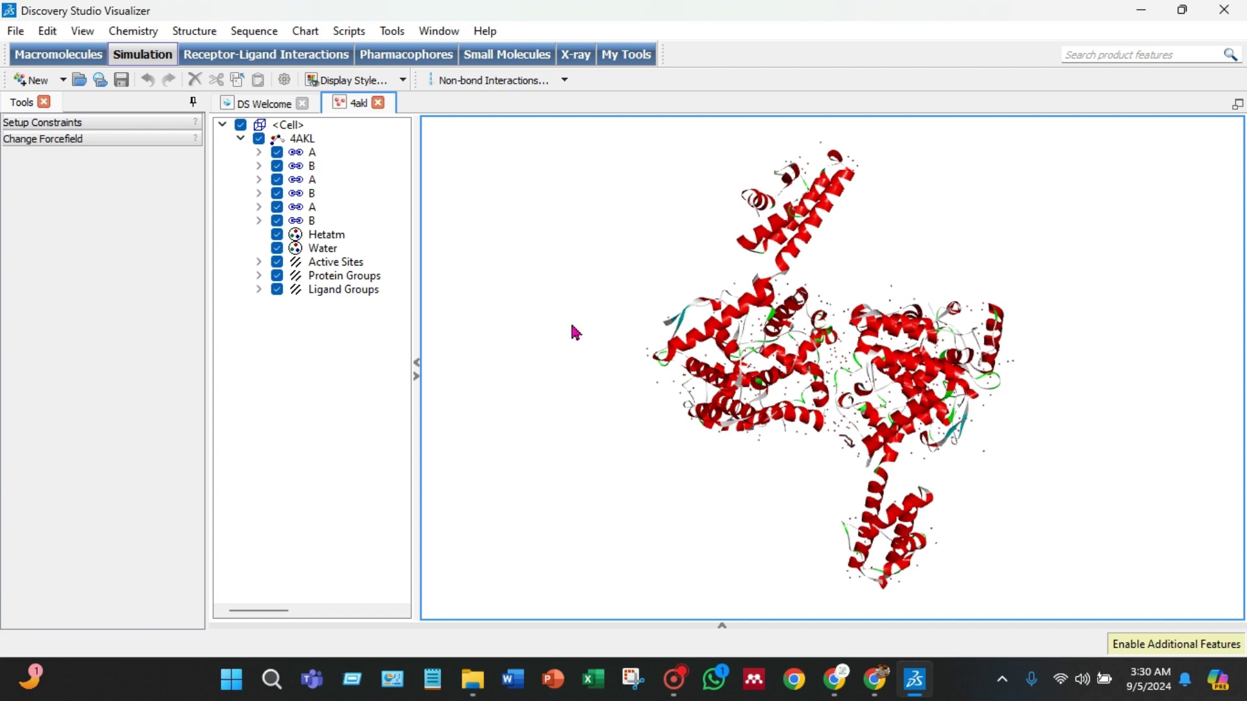
click(259, 155)
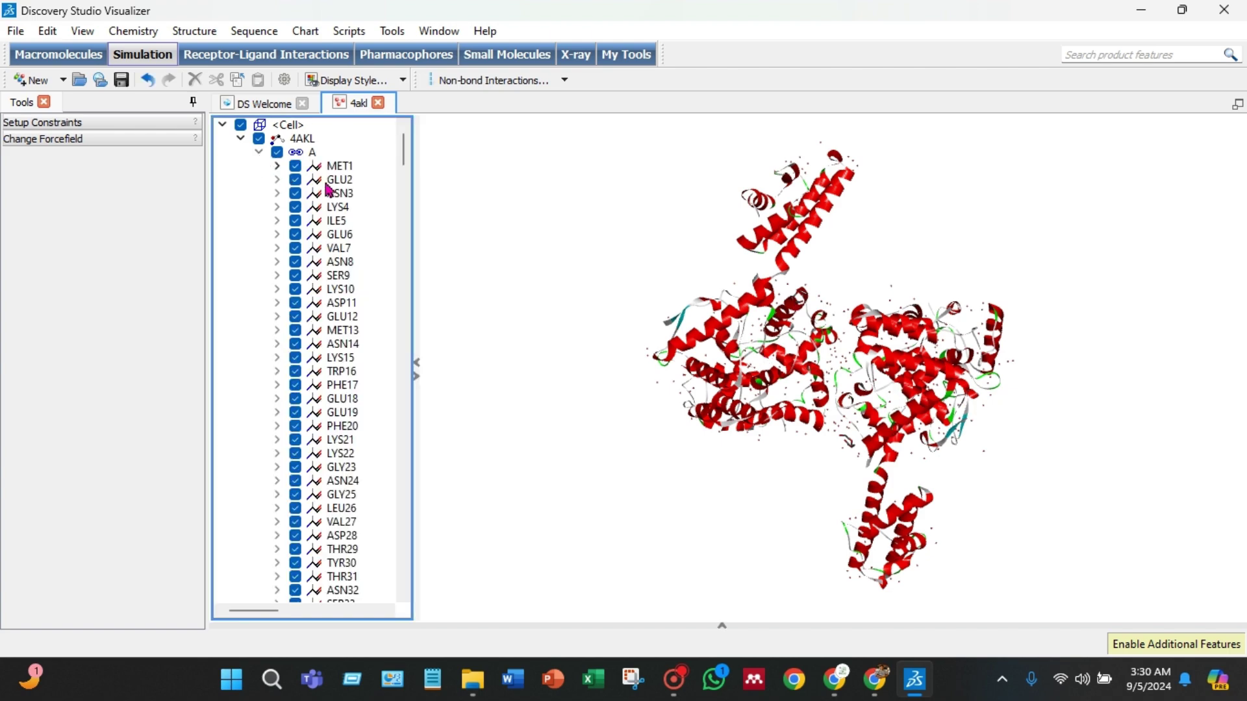
click(259, 154)
click(260, 167)
click(259, 167)
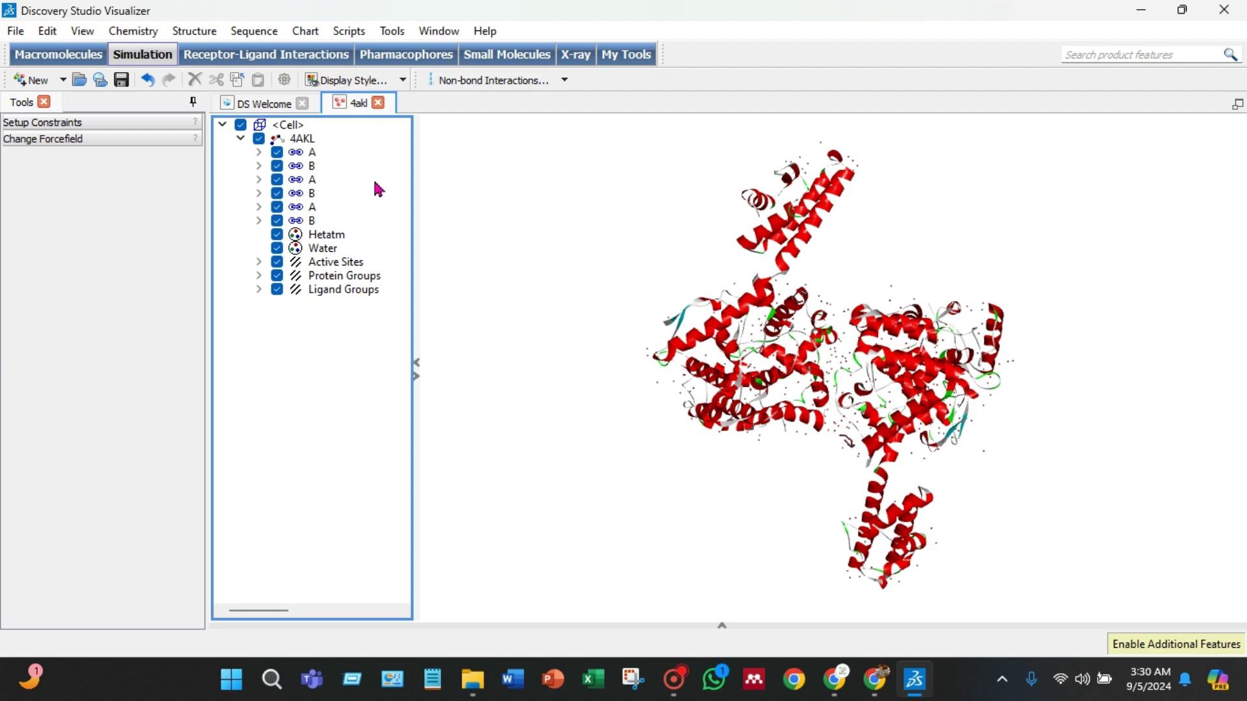
Delete every chain except the first A, together with Hetatm, Water and Ligand Groups, from the 4AKL structure.
click(310, 166)
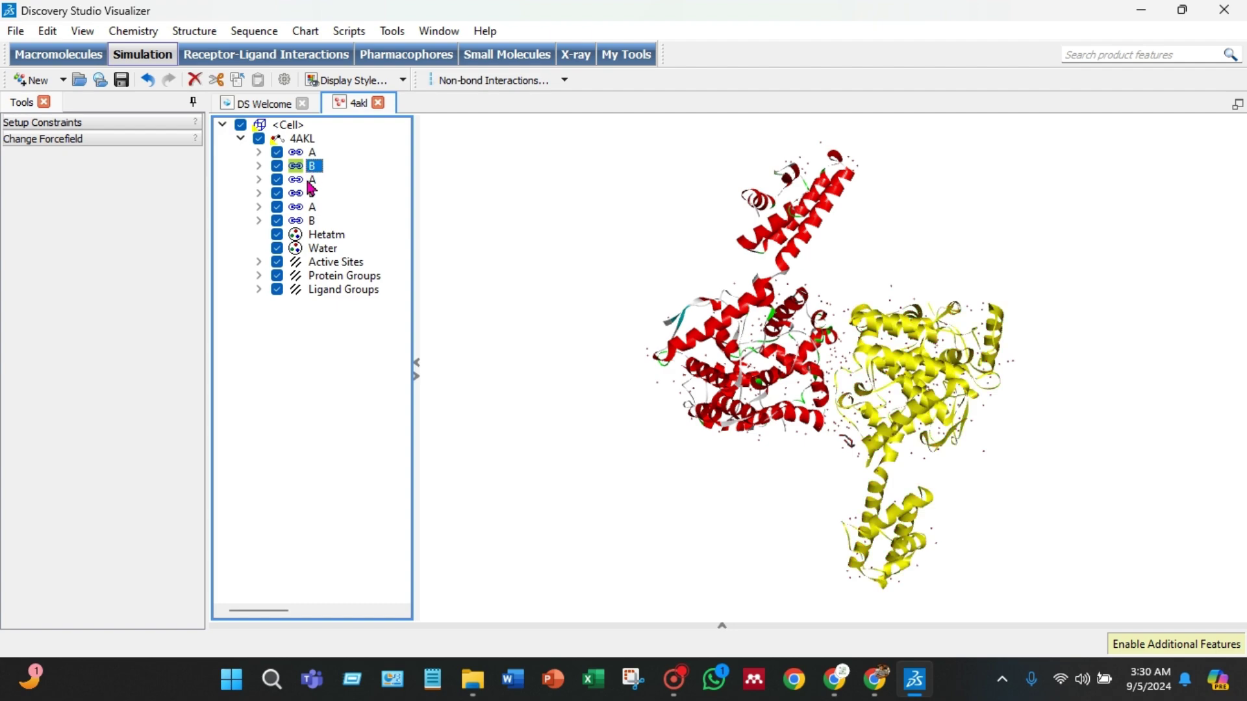
ctrl+click(311, 180)
ctrl+click(310, 193)
ctrl+click(311, 207)
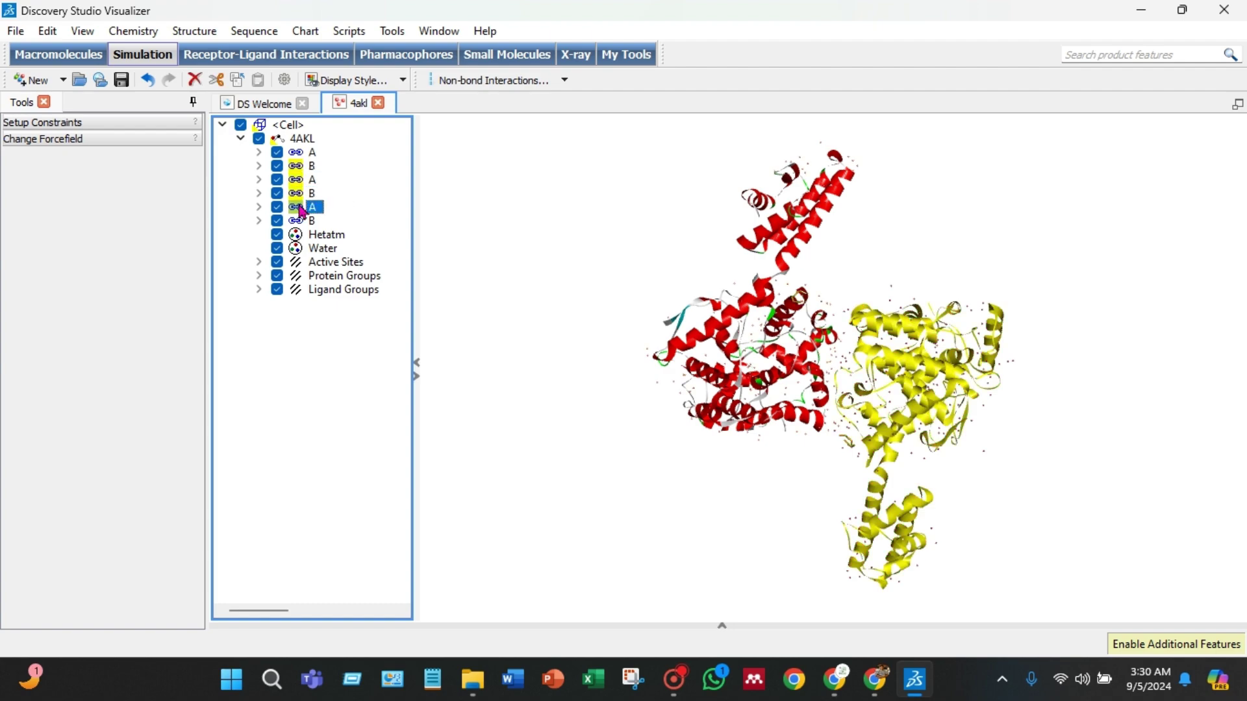
ctrl+click(313, 221)
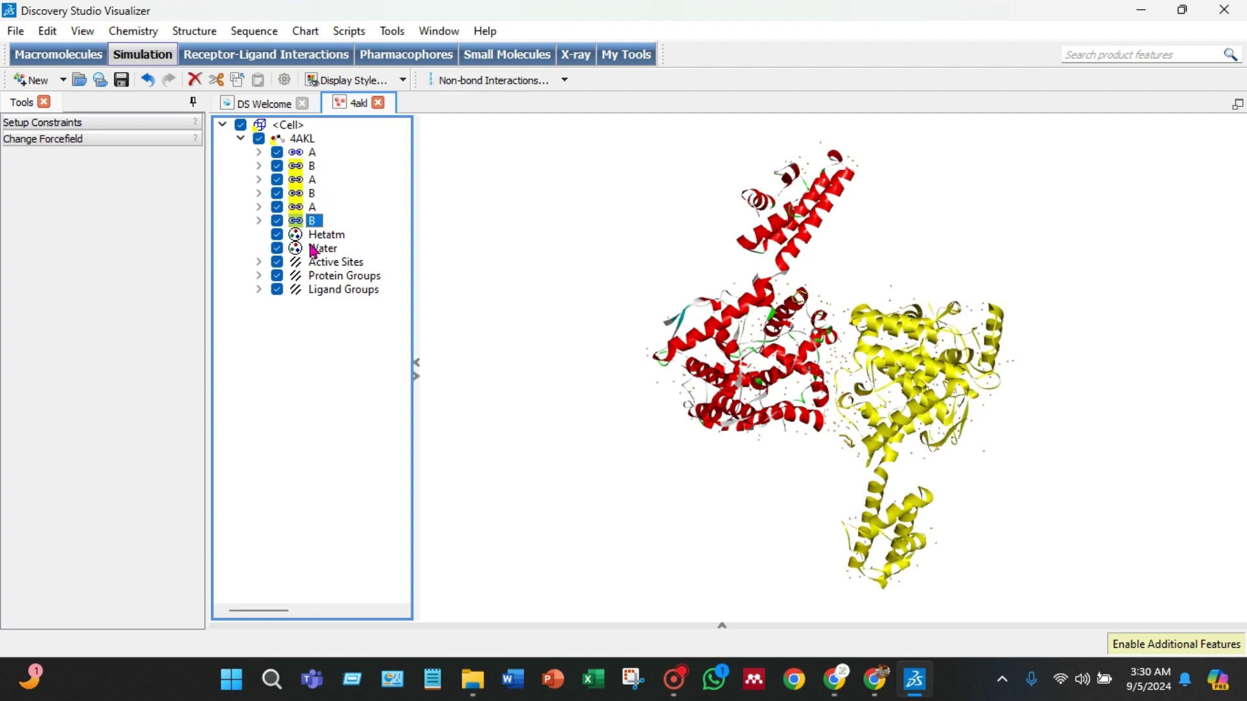
ctrl+click(306, 239)
ctrl+click(318, 249)
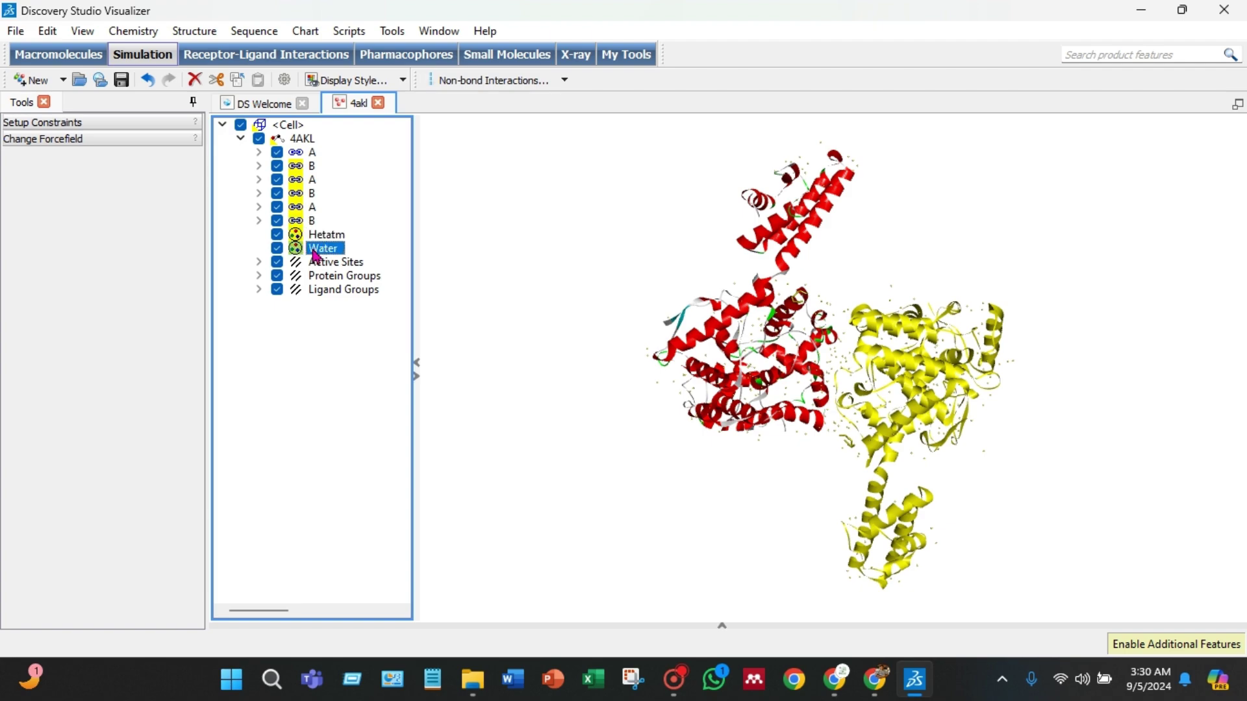
ctrl+click(331, 293)
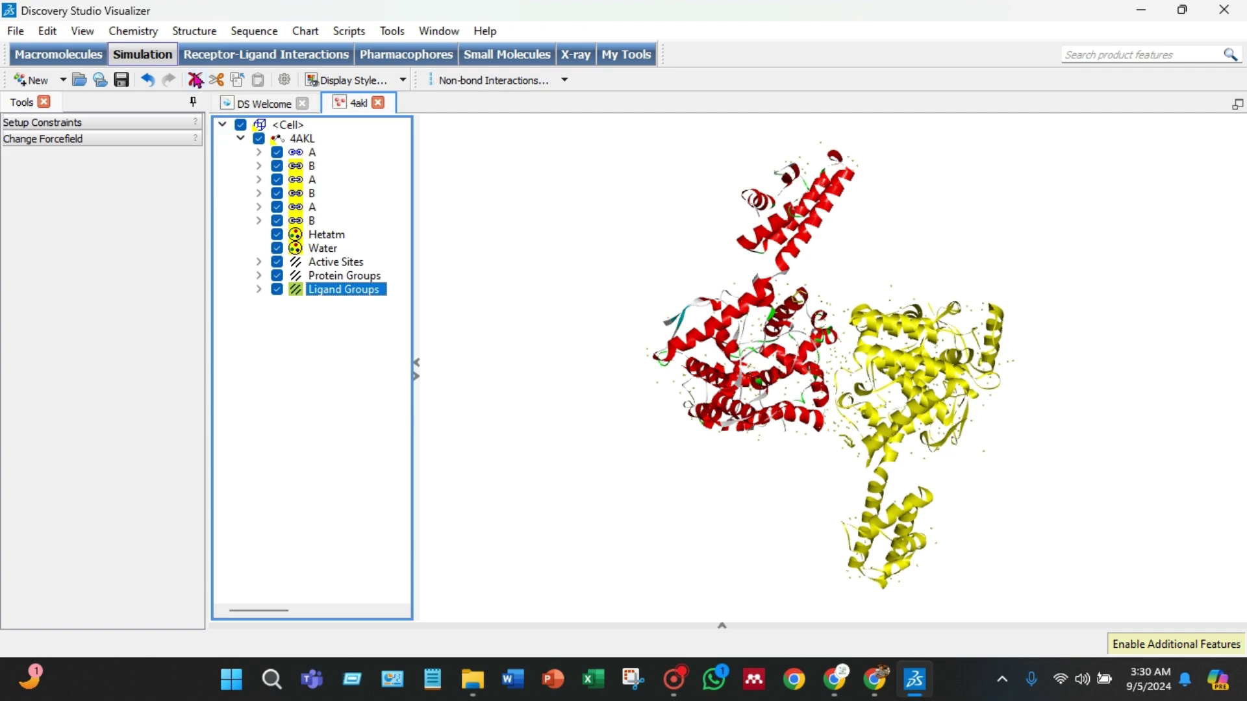
click(194, 81)
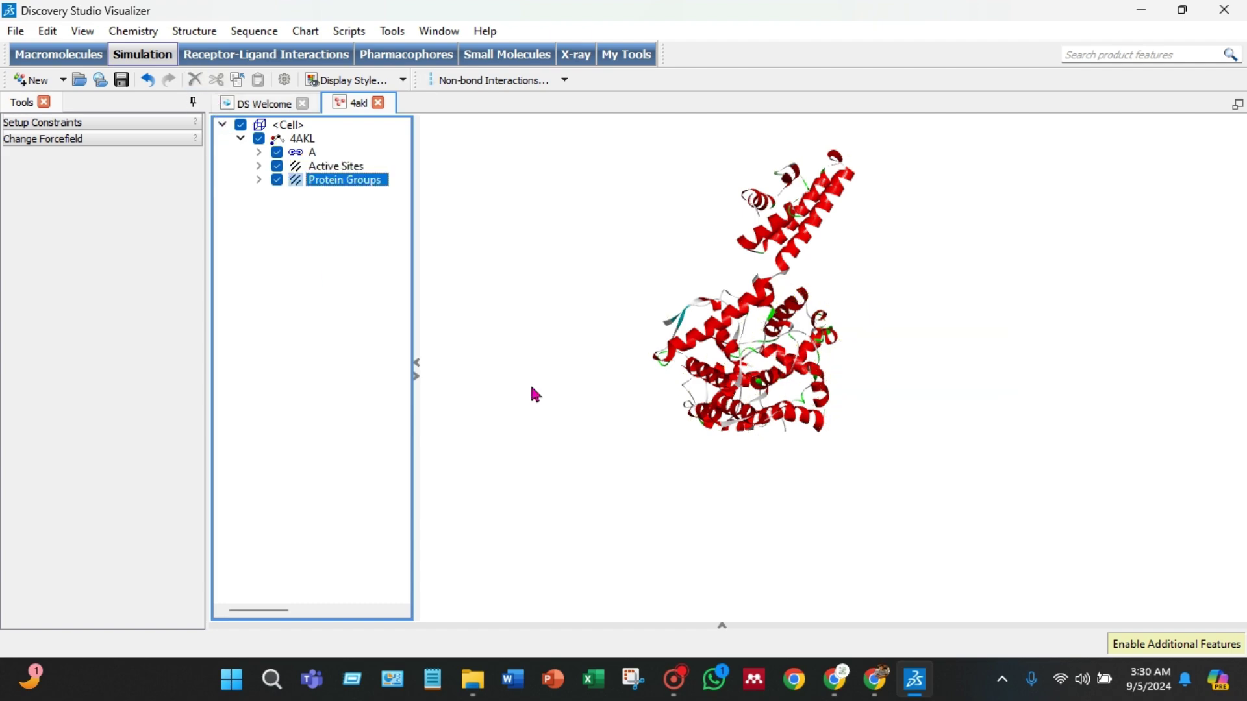
Rotate the remaining chain A to inspect the cleaned protein from several sides.
click(566, 249)
key(Right)
key(Right)
key(Right)
key(Right)
key(Right)
key(Right)
key(Right)
key(Right)
key(Right)
key(Right)
key(Right)
key(Right)
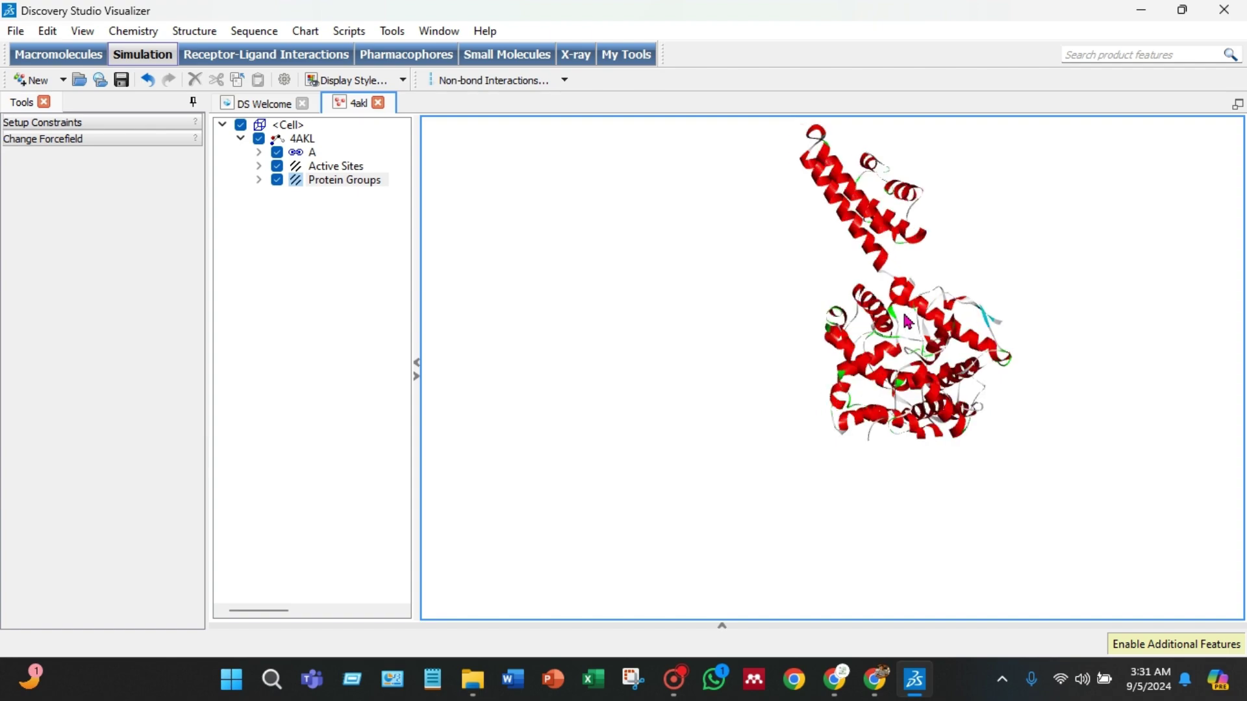
key(Right)
key(Right)
key(Right)
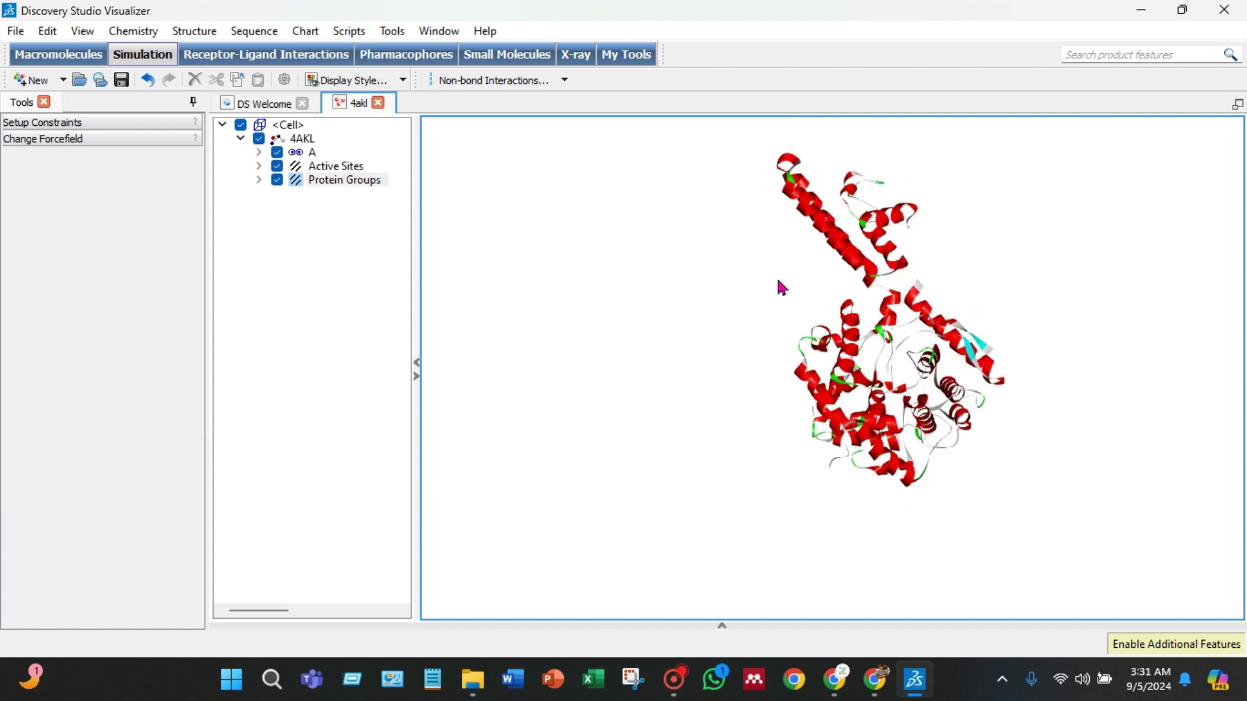
key(Right)
key(Right)
key(Right)
key(Right)
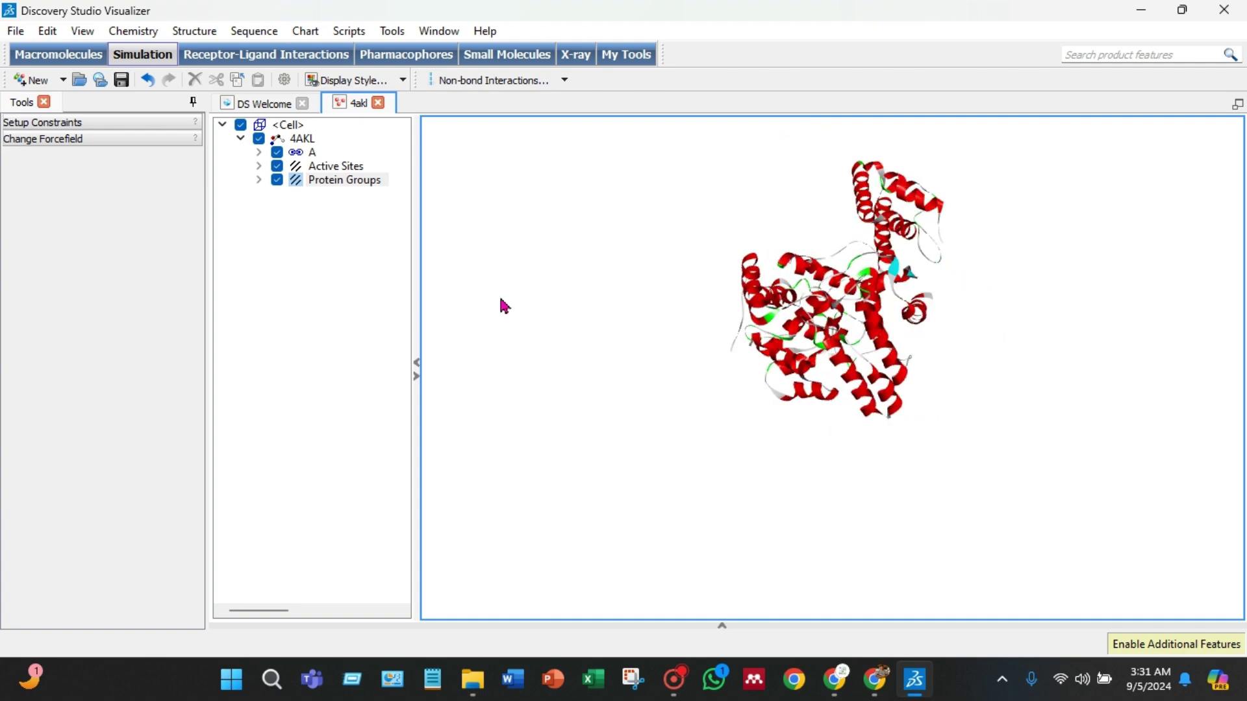
click(337, 334)
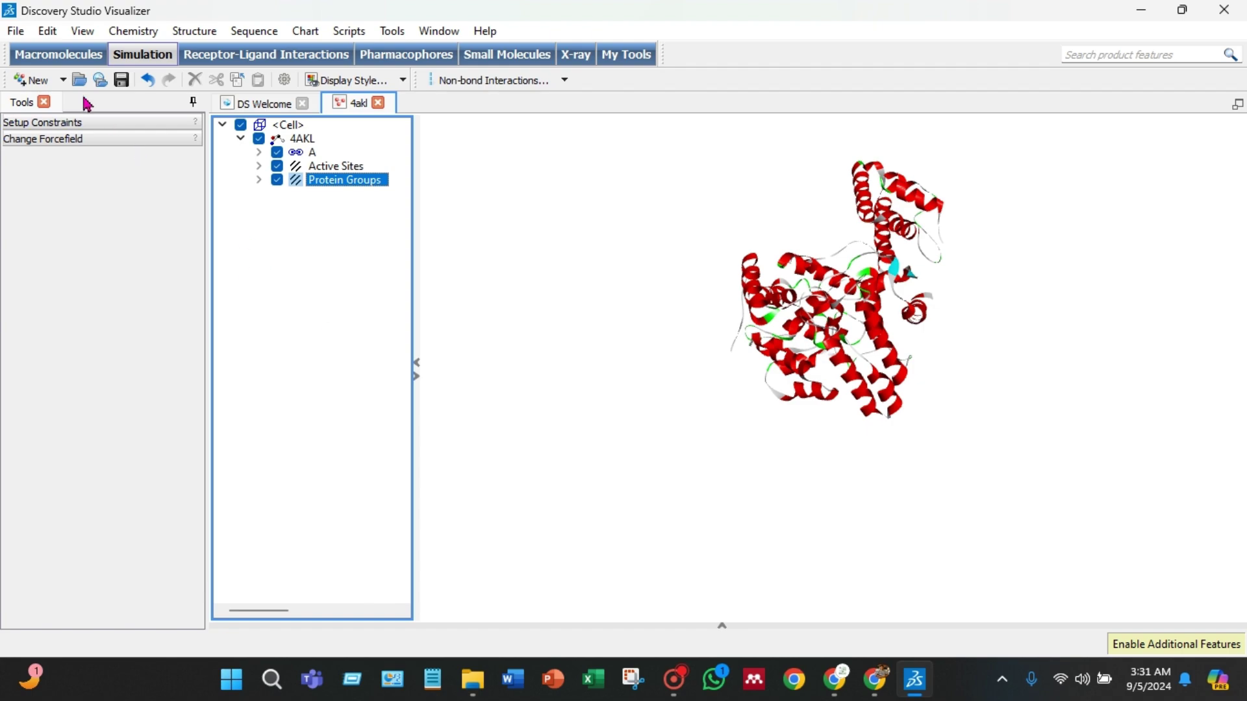
Save the cleaned protein in the Downloads folder as "4akl prepared" in the Protein Data Bank Files format.
click(16, 32)
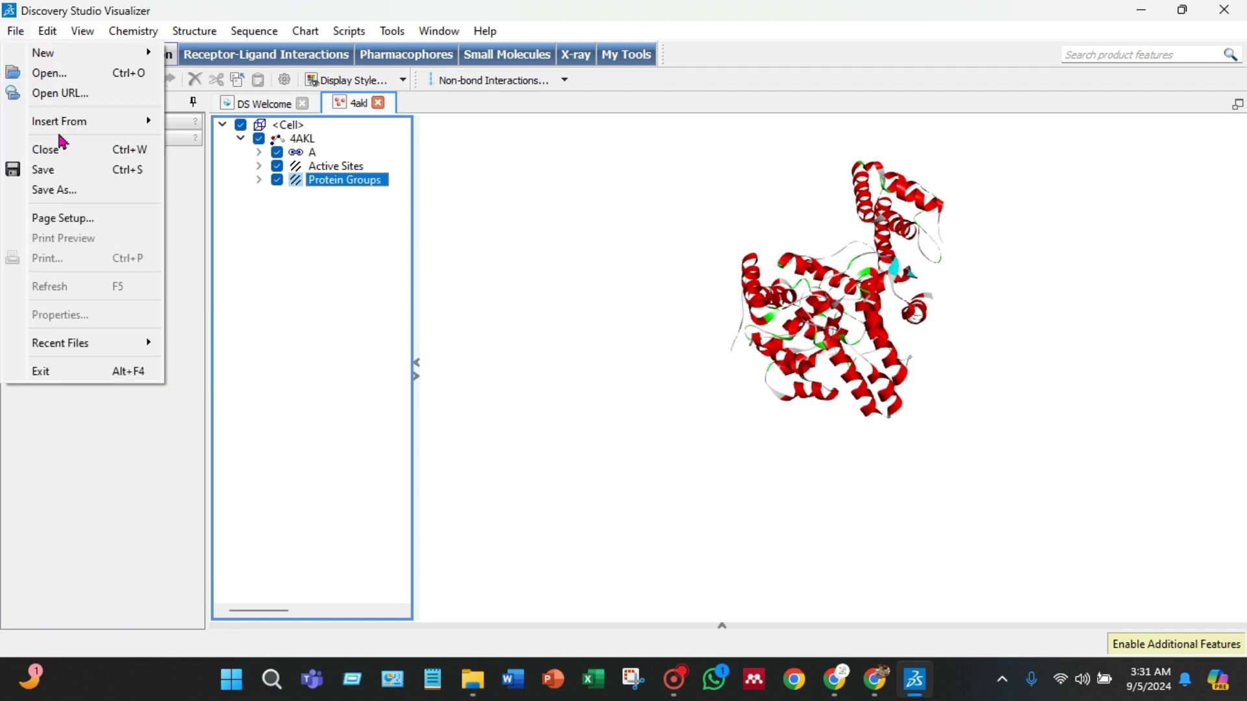
click(61, 189)
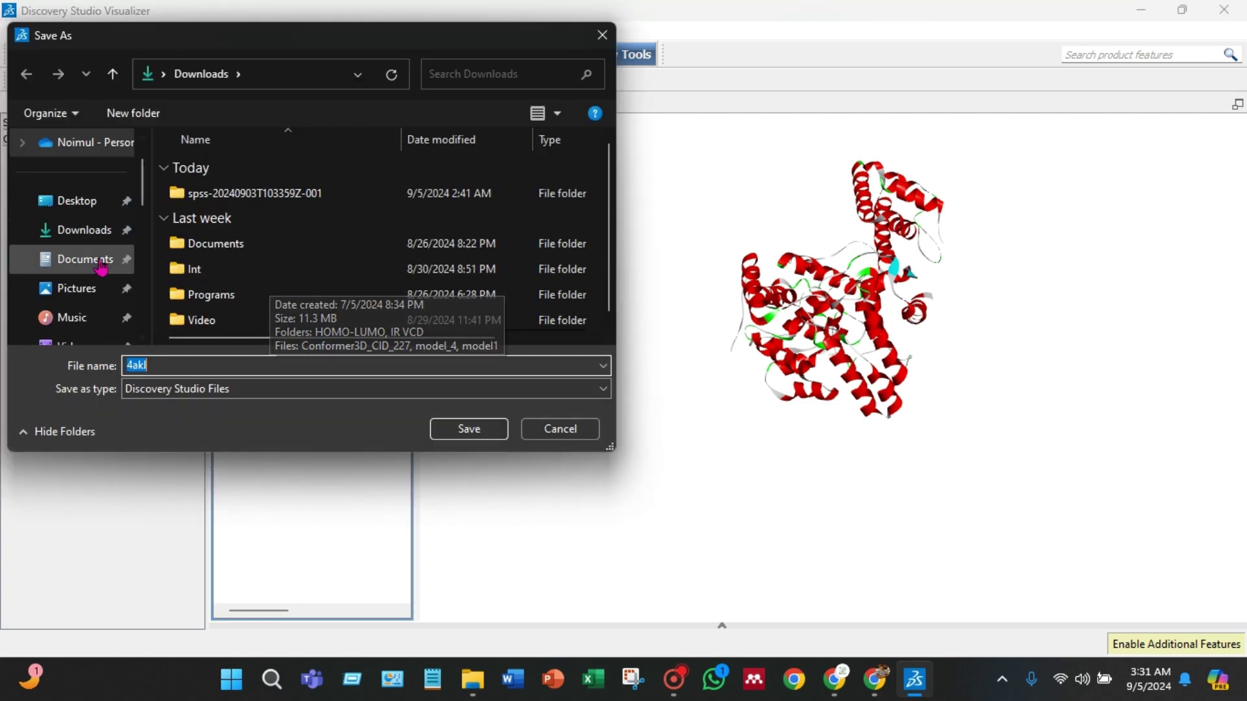
scroll(79, 205, down, 1)
click(75, 144)
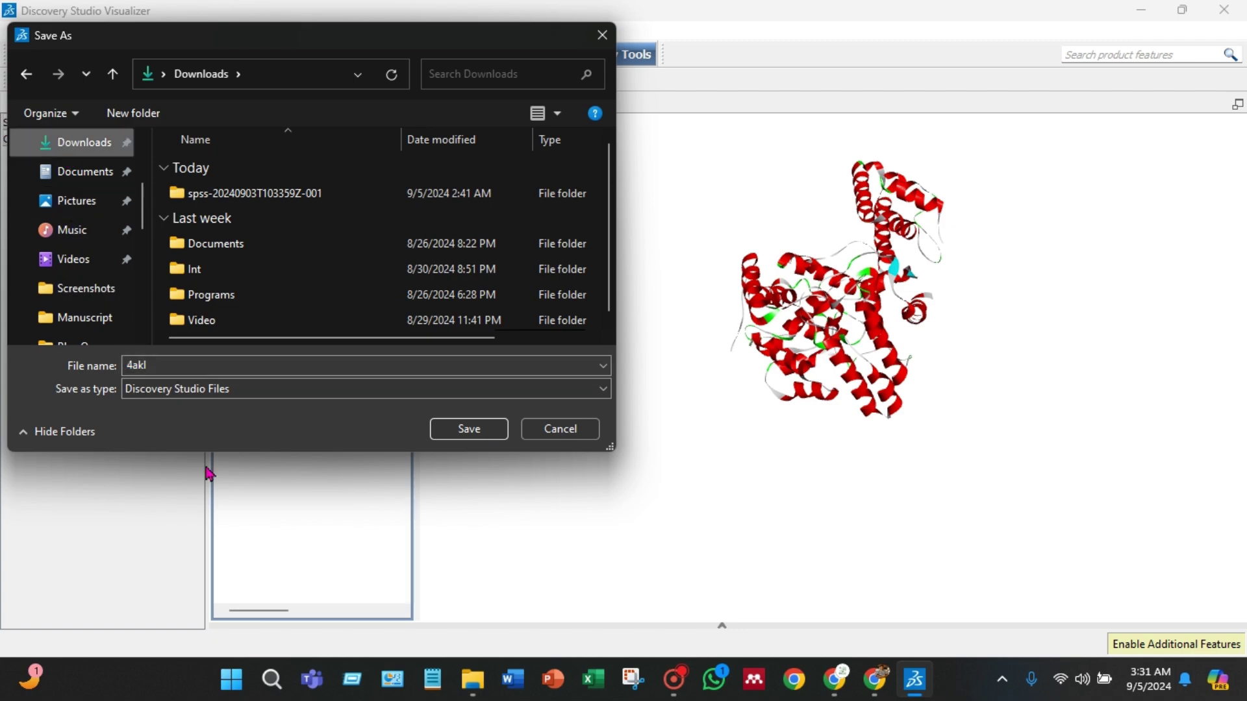
click(256, 390)
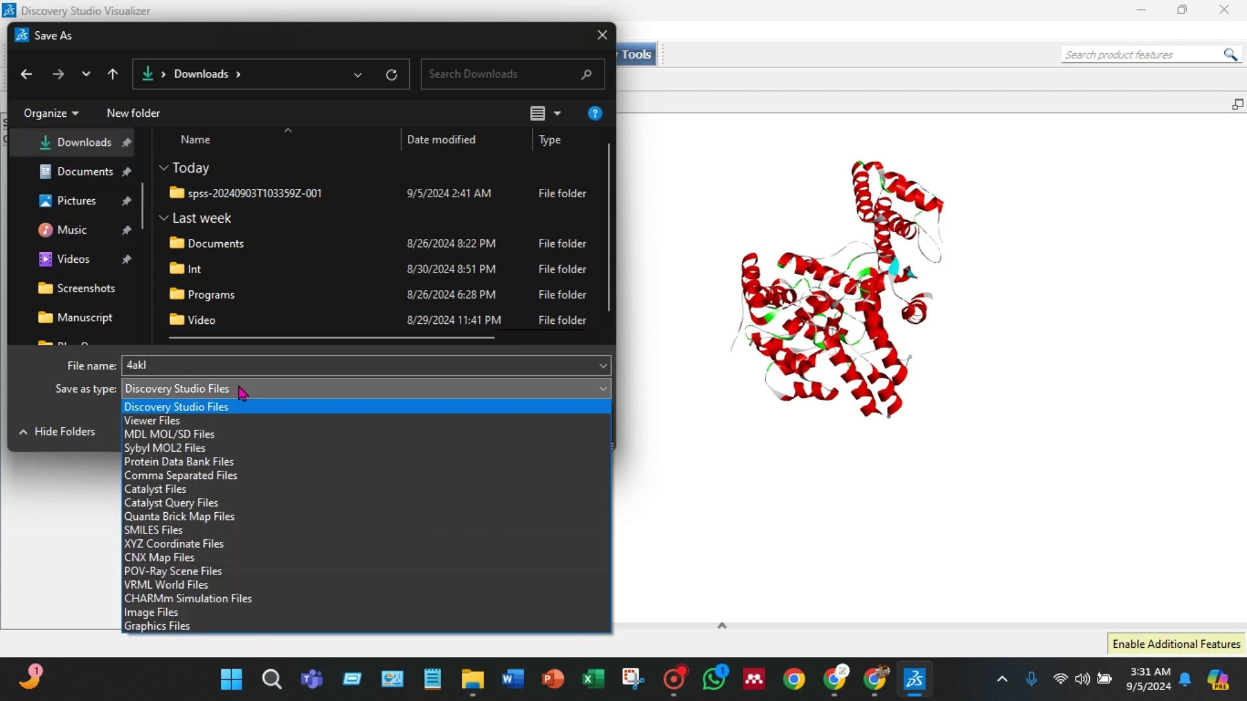
click(229, 465)
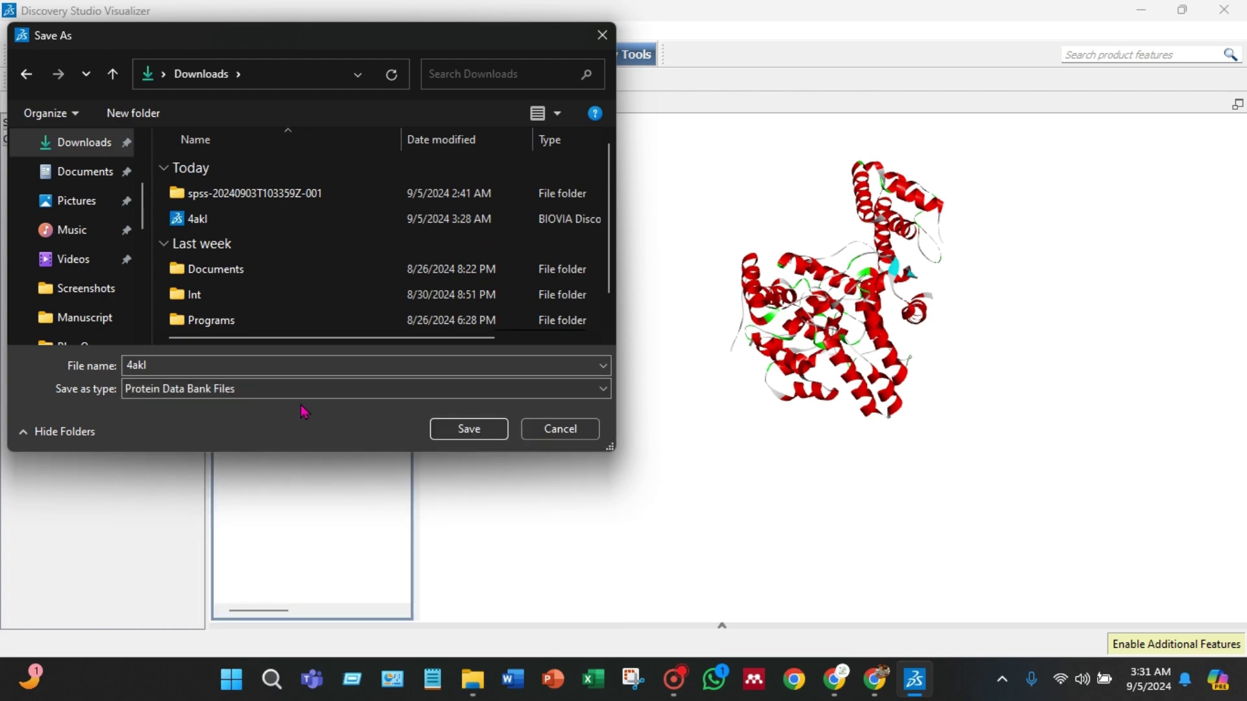
double_click(185, 366)
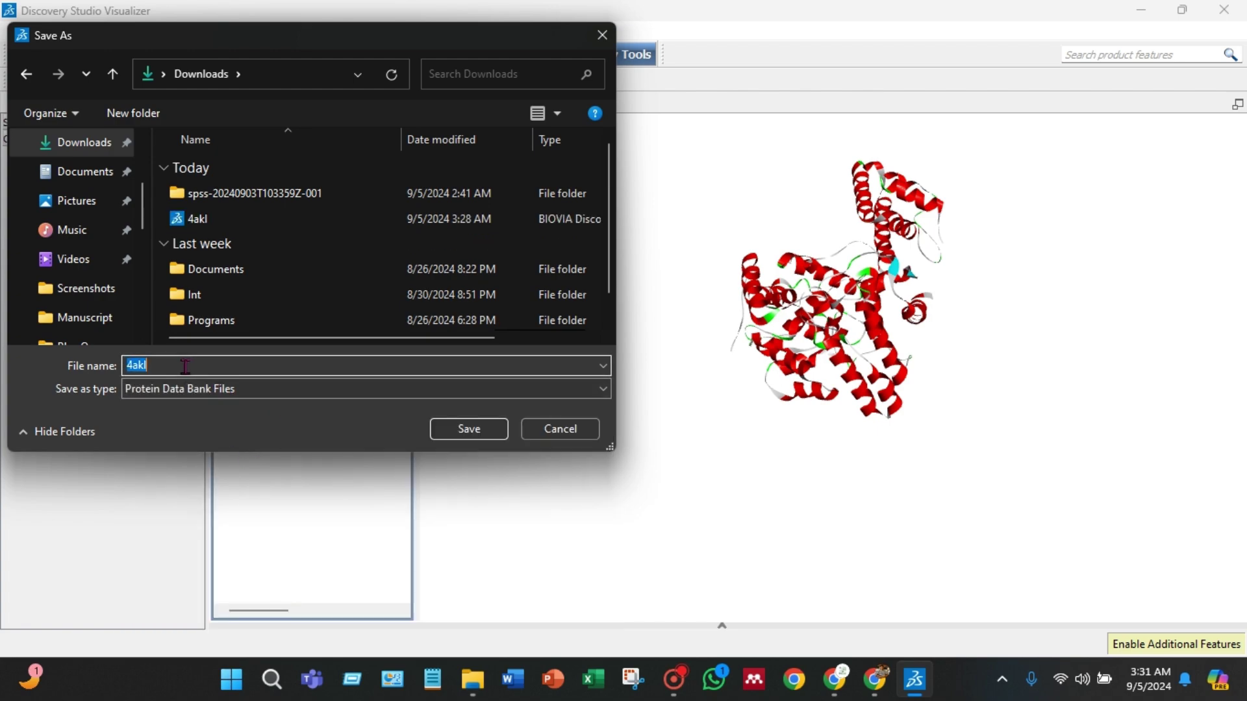
click(185, 366)
text(pared)
click(467, 429)
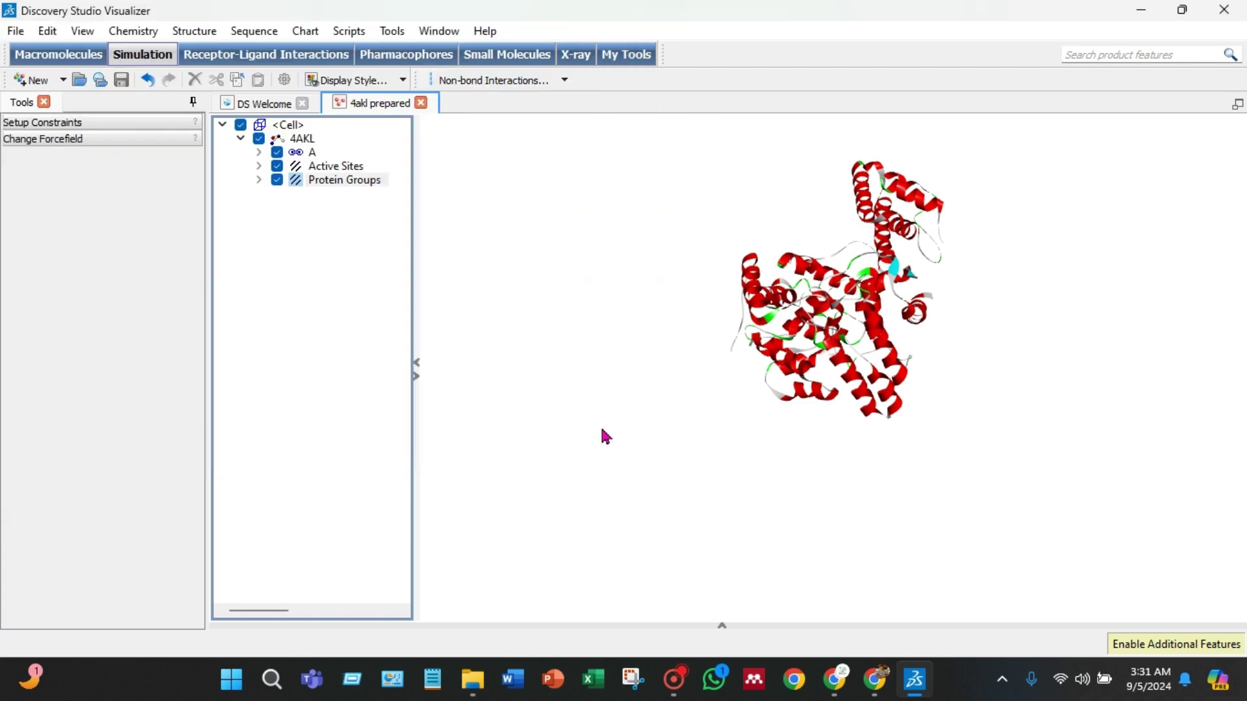